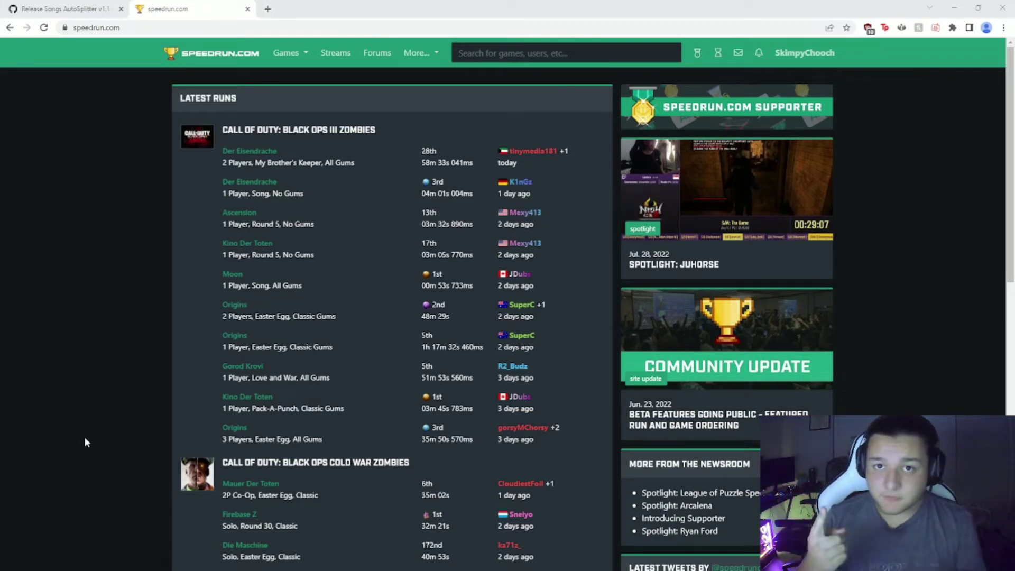
- Return to the Songs AutoSplitter v1.1 release tab, then bring the Song_Timing_Mod_1.1.zip WinRAR window forward
{"action": "left_click", "coordinate": [64, 9]}
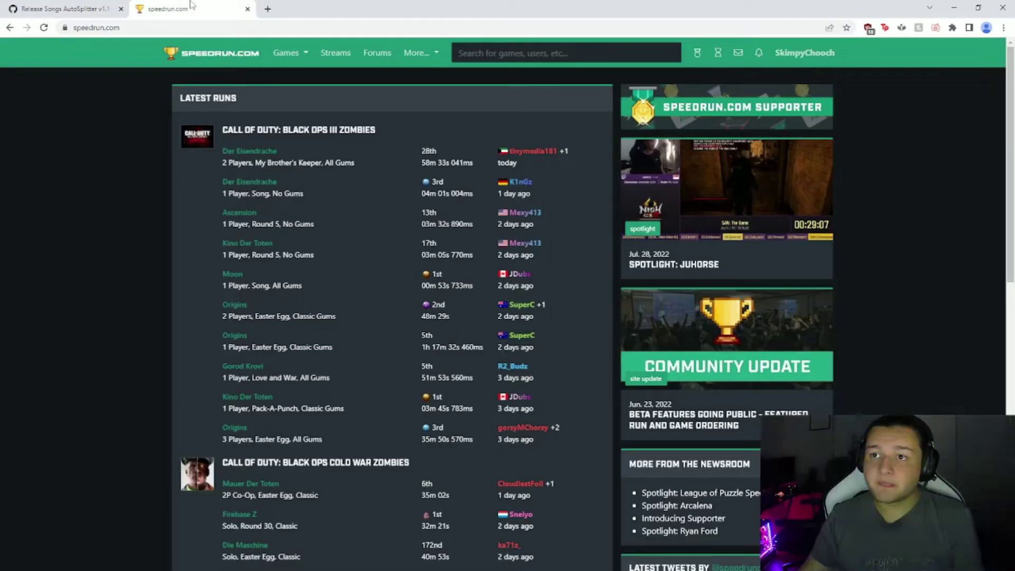
{"action": "left_click", "coordinate": [191, 6]}
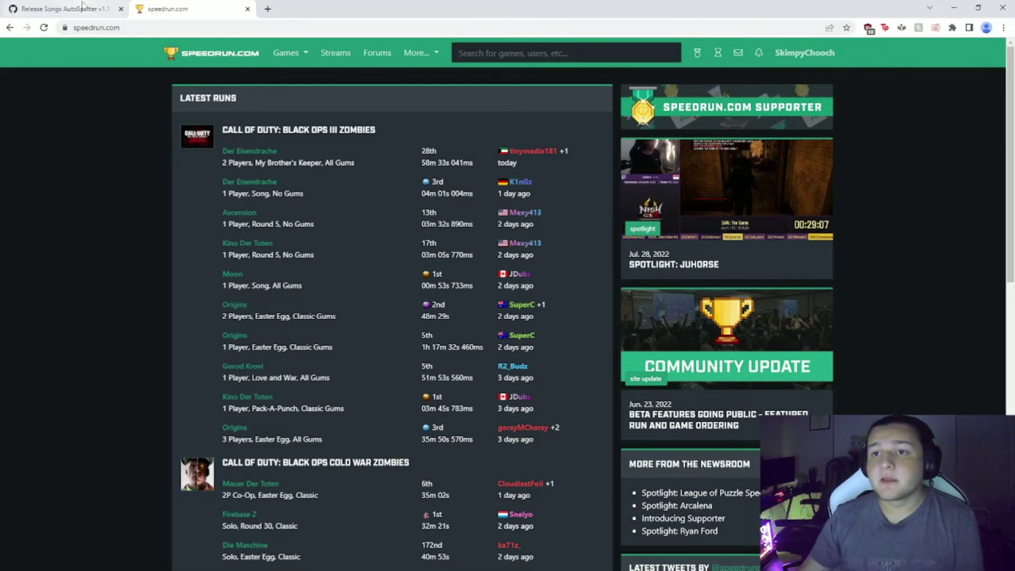
{"action": "left_click", "coordinate": [79, 8]}
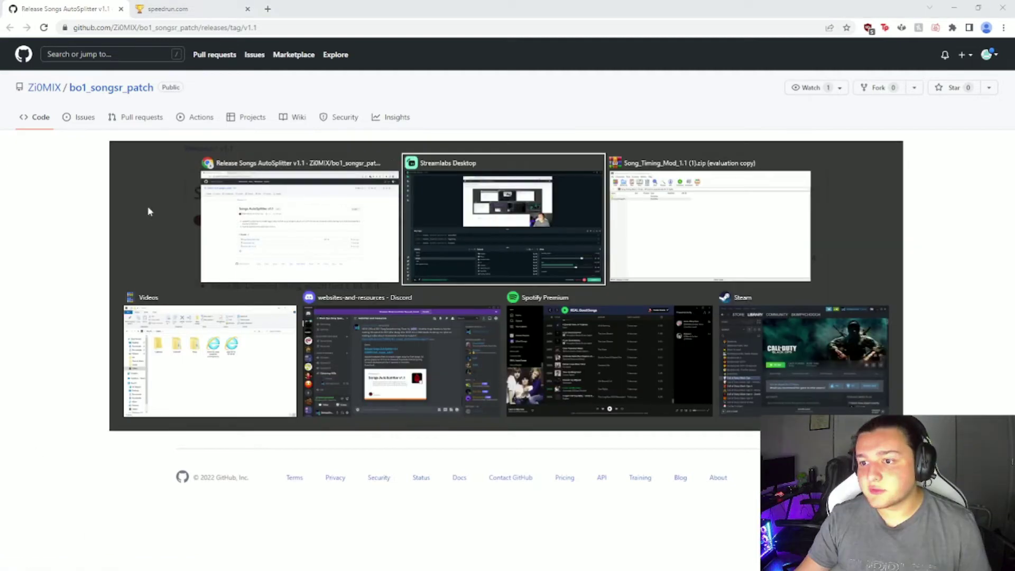
{"action": "key", "text": "alt+Tab"}
{"action": "left_click", "coordinate": [624, 231]}
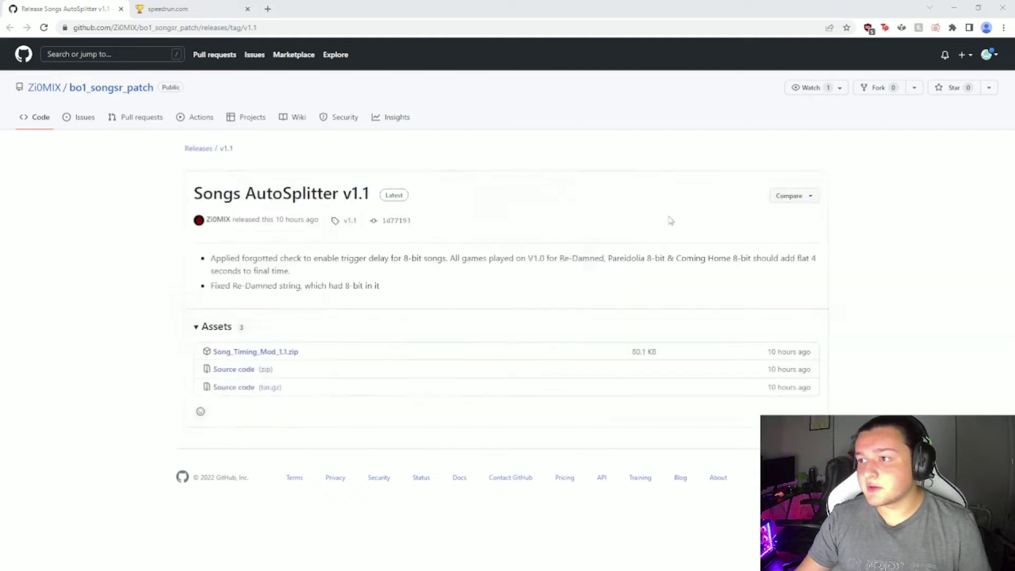
- Select the Song Timing Mod V1.1 folder inside the archive
{"action": "left_click", "coordinate": [158, 176]}
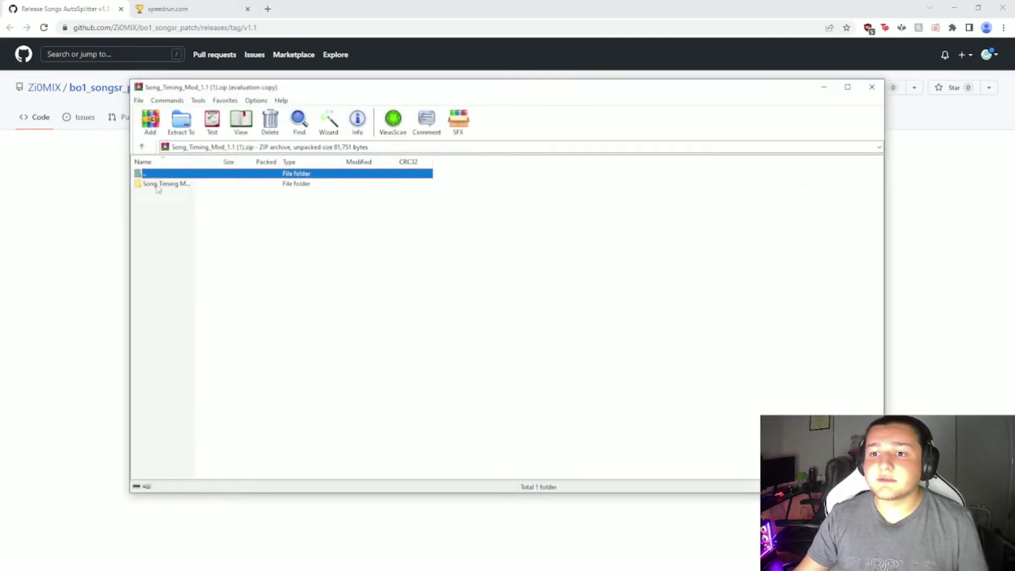
{"action": "left_click", "coordinate": [158, 185]}
{"action": "left_click", "coordinate": [159, 176]}
{"action": "left_click", "coordinate": [159, 185]}
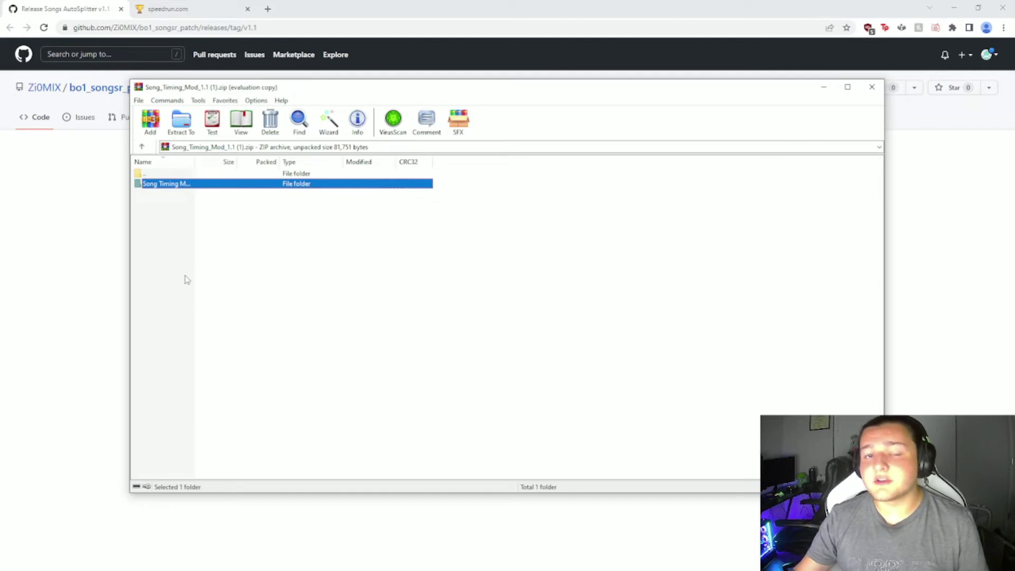
{"action": "left_click", "coordinate": [118, 264]}
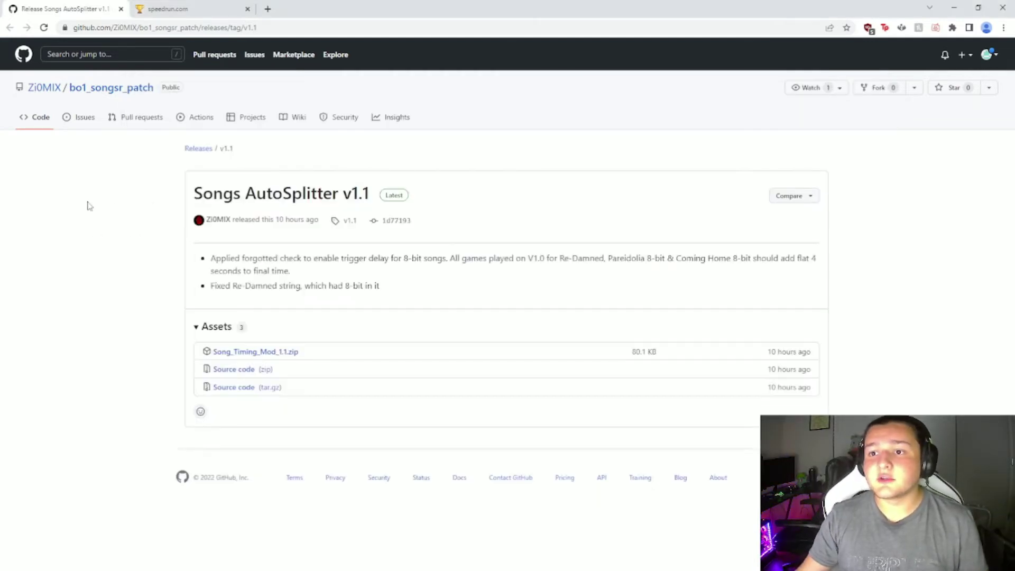
{"action": "key", "text": "alt+Tab"}
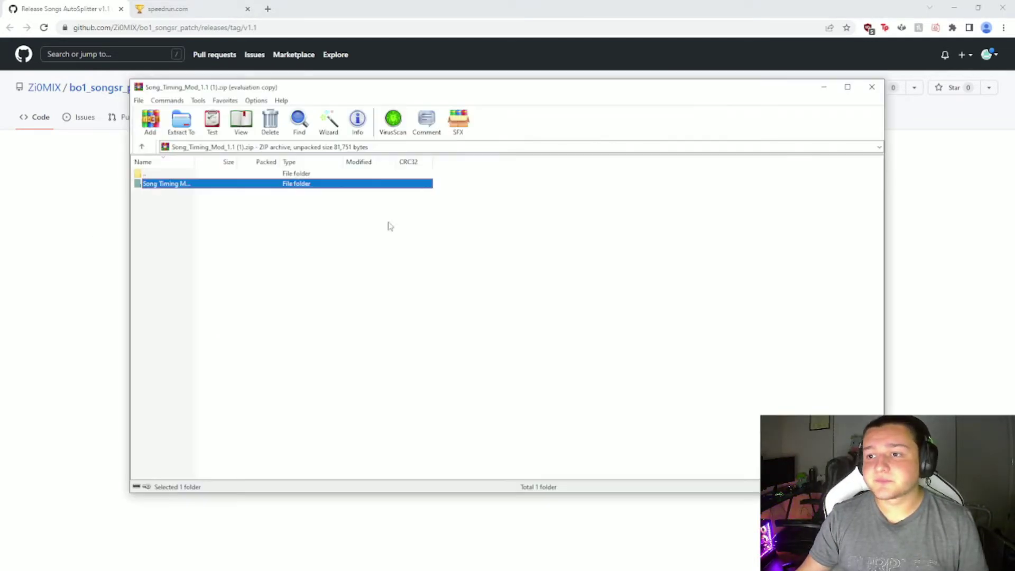
- Open Extract To and browse the destination tree to C:\Users\<user>\AppData\Local
{"action": "left_click", "coordinate": [182, 123]}
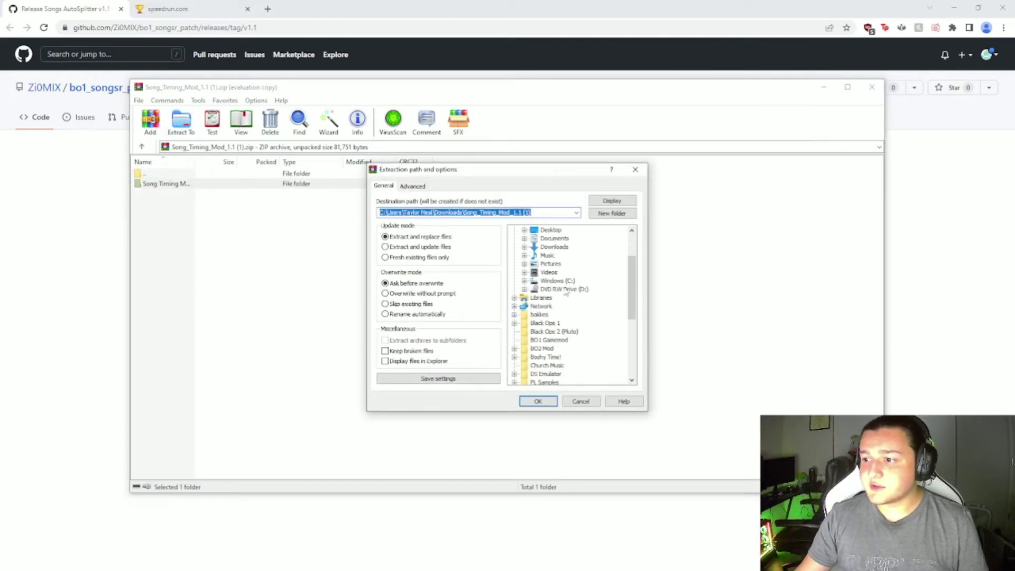
{"action": "double_click", "coordinate": [561, 281]}
{"action": "scroll", "coordinate": [566, 323], "scroll_direction": "down", "scroll_amount": 3}
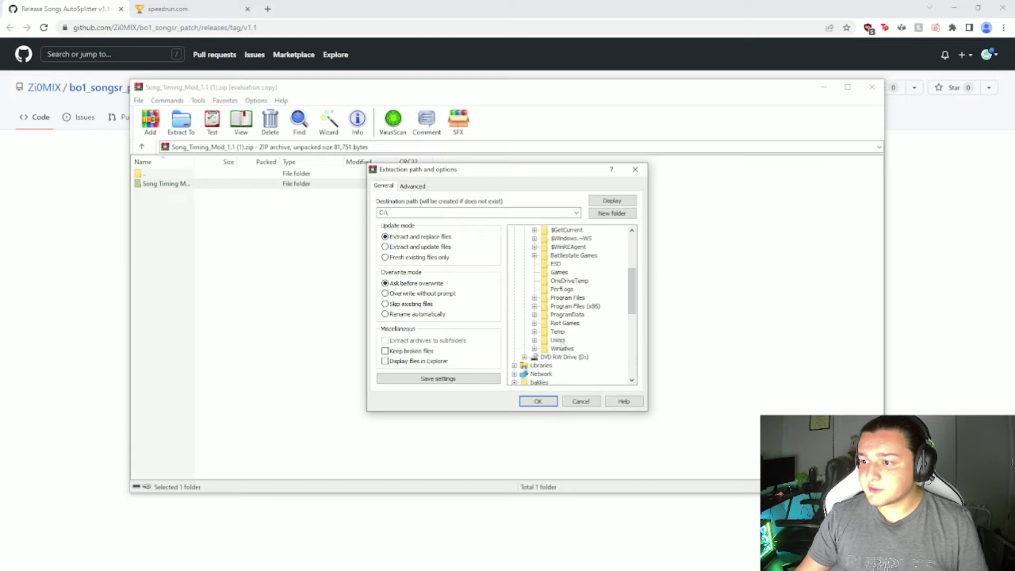
{"action": "double_click", "coordinate": [560, 341]}
{"action": "double_click", "coordinate": [574, 343]}
{"action": "scroll", "coordinate": [582, 338], "scroll_direction": "down", "scroll_amount": 3}
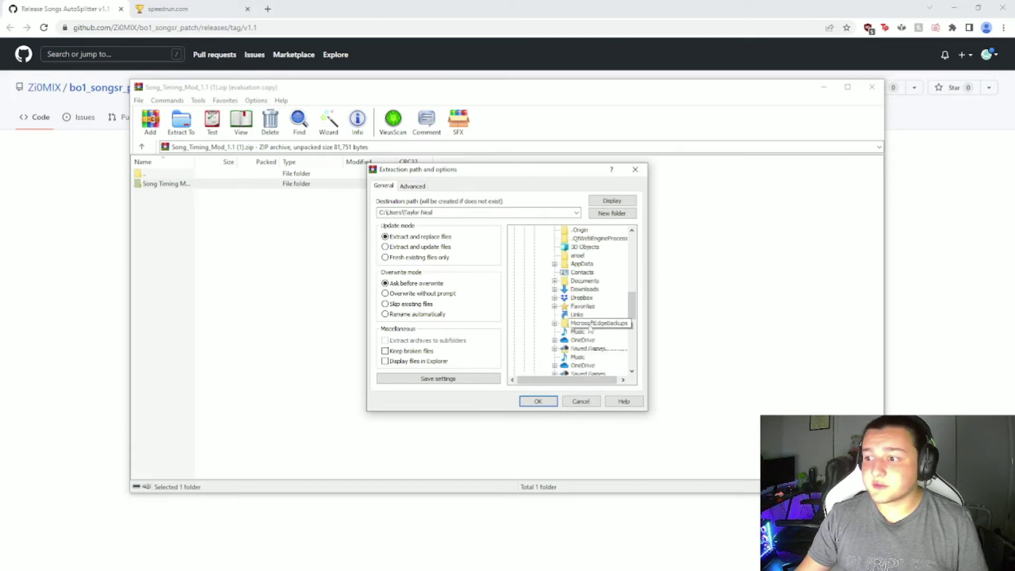
{"action": "scroll", "coordinate": [585, 286], "scroll_direction": "down", "scroll_amount": 1}
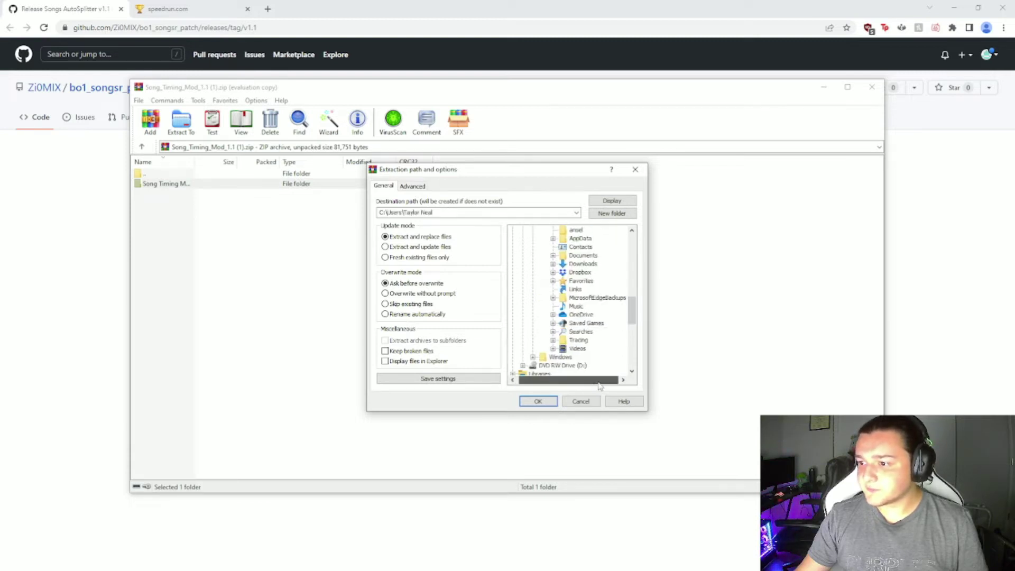
{"action": "double_click", "coordinate": [580, 239]}
{"action": "double_click", "coordinate": [583, 247]}
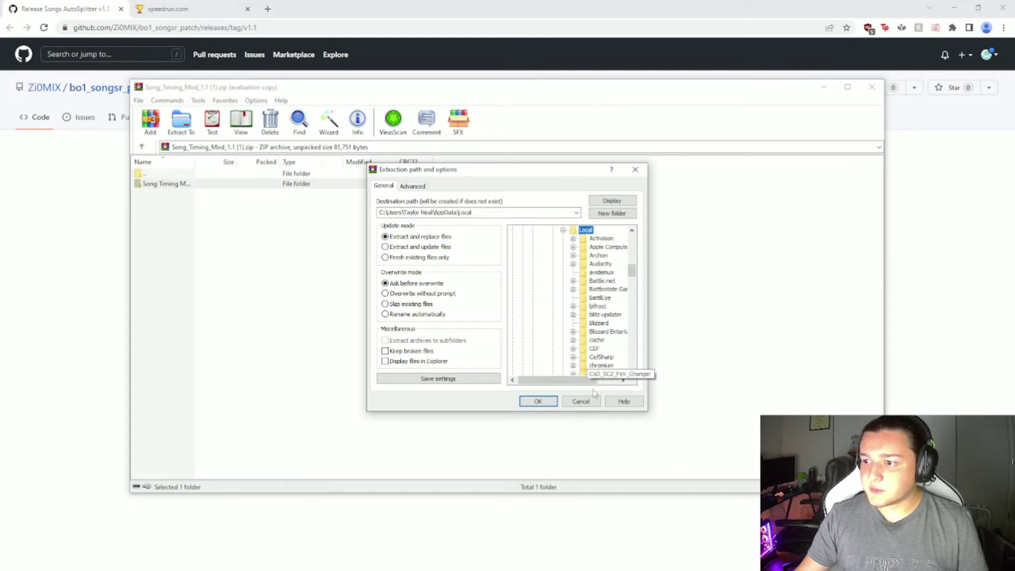
- Continue to Plutonium\storage\t5\mods and extract the mod there
{"action": "scroll", "coordinate": [595, 344], "scroll_direction": "down", "scroll_amount": 5}
{"action": "left_click_drag", "start_coordinate": [593, 380], "coordinate": [620, 381]}
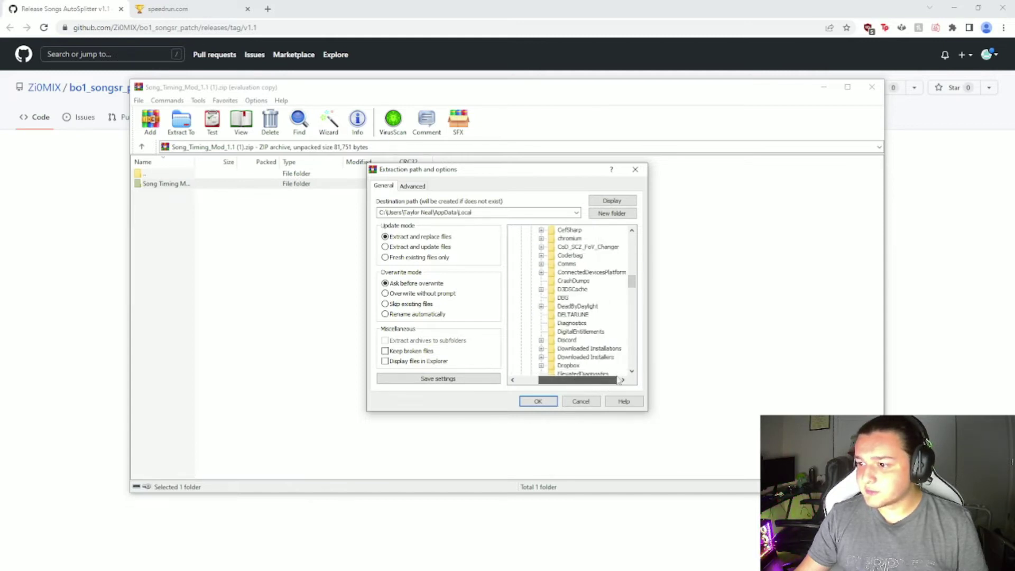
{"action": "scroll", "coordinate": [592, 317], "scroll_direction": "down", "scroll_amount": 15}
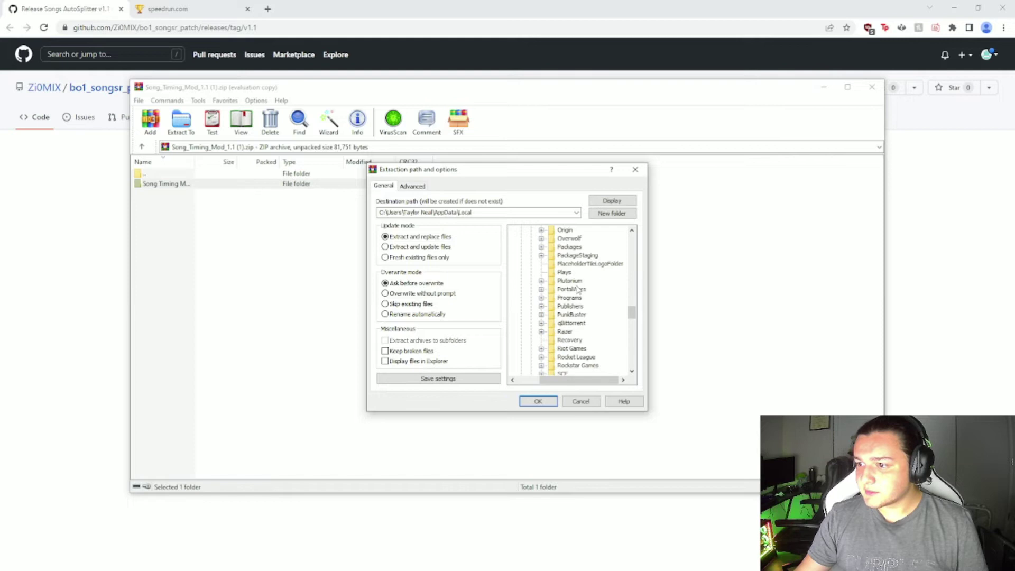
{"action": "double_click", "coordinate": [575, 281]}
{"action": "double_click", "coordinate": [578, 323]}
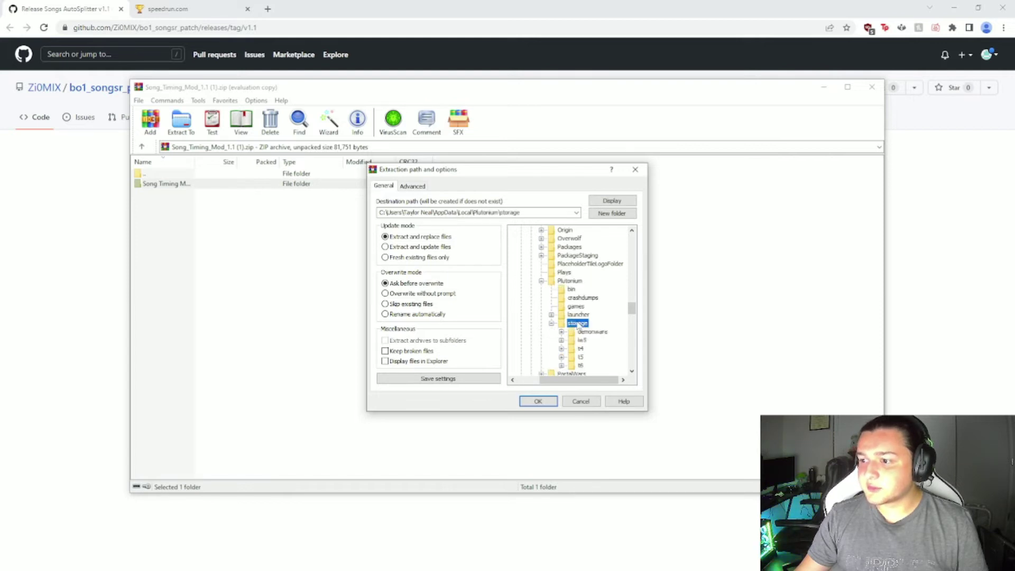
{"action": "scroll", "coordinate": [579, 318], "scroll_direction": "down", "scroll_amount": 2}
{"action": "double_click", "coordinate": [580, 306]}
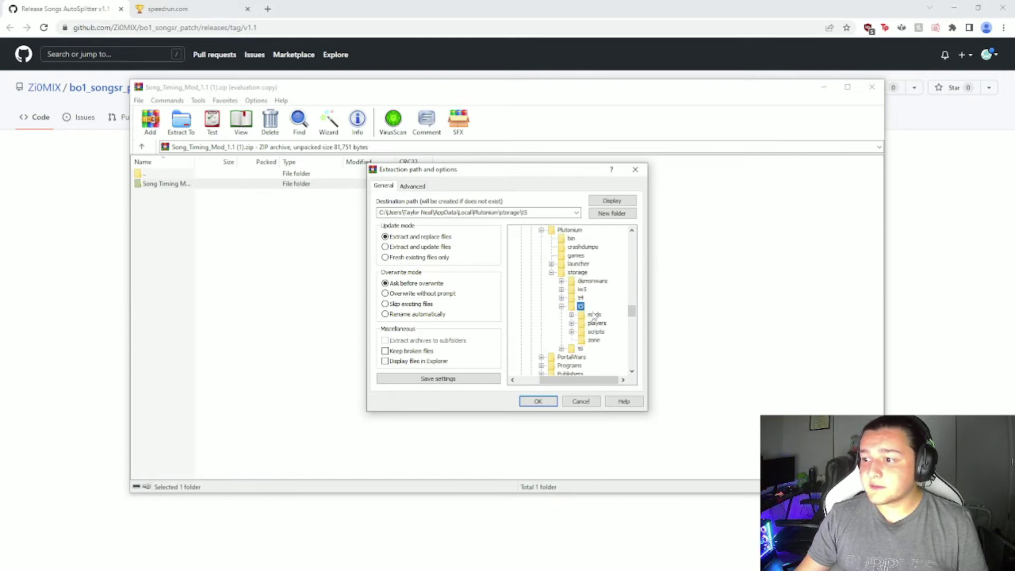
{"action": "double_click", "coordinate": [592, 314]}
{"action": "left_click_drag", "start_coordinate": [604, 379], "coordinate": [623, 381]}
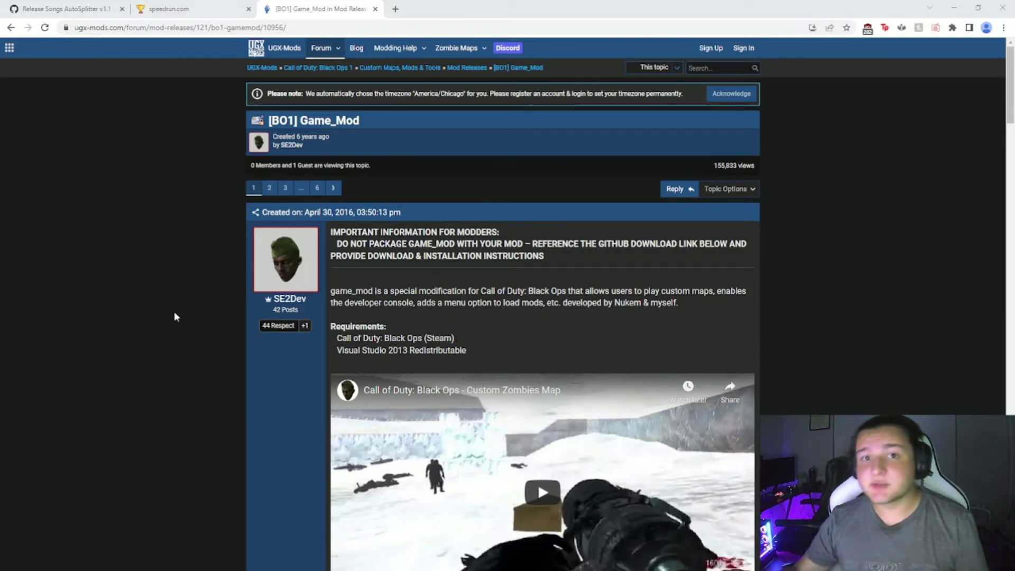
- Scroll the [BO1] Game_Mod thread down to its DOWNLOAD FILE section
{"action": "scroll", "coordinate": [170, 313], "scroll_direction": "down", "scroll_amount": 8}
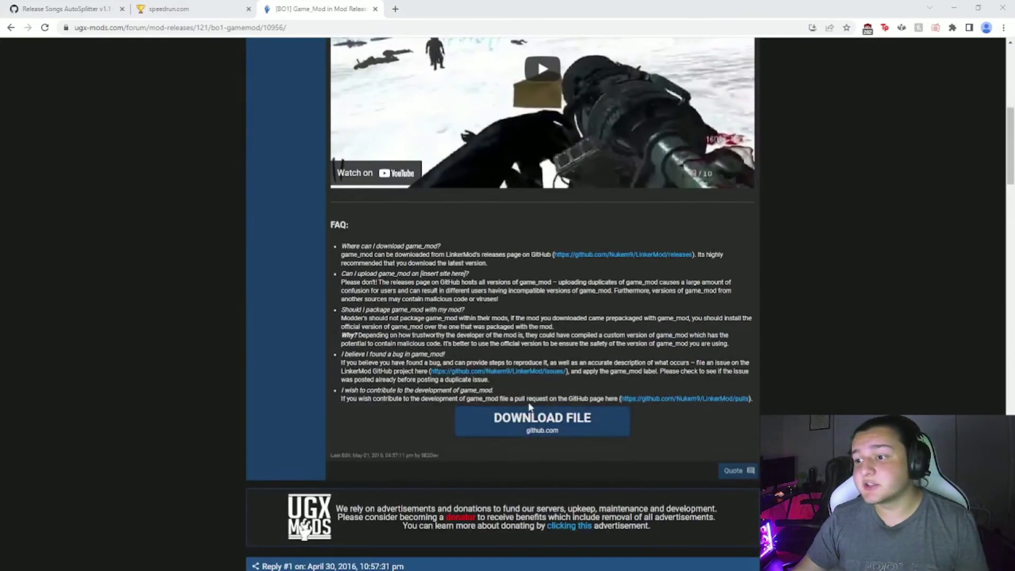
{"action": "scroll", "coordinate": [527, 430], "scroll_direction": "down", "scroll_amount": 1}
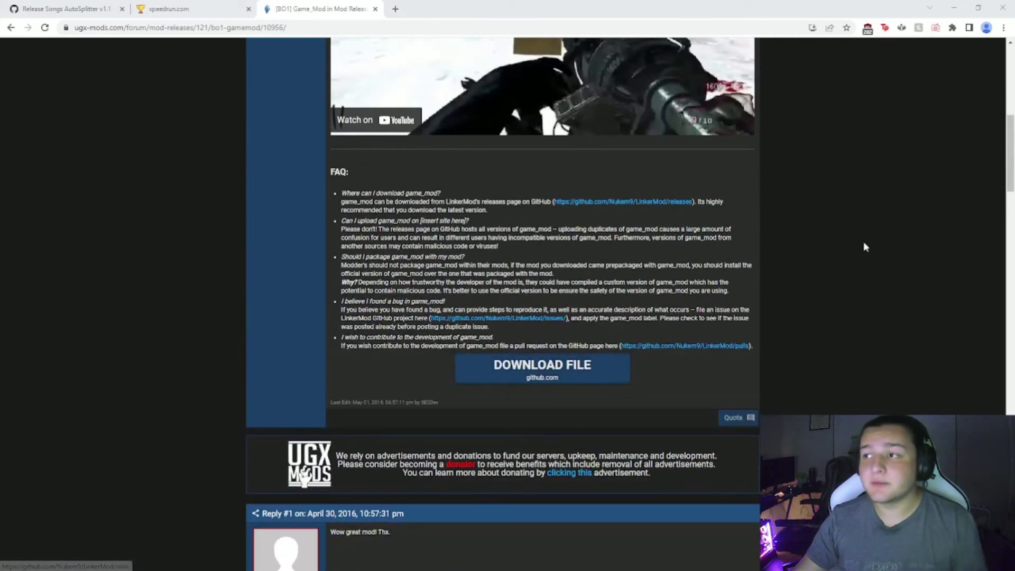
- Minimise the browser and create a new desktop folder named Gamemod
{"action": "left_click", "coordinate": [954, 7]}
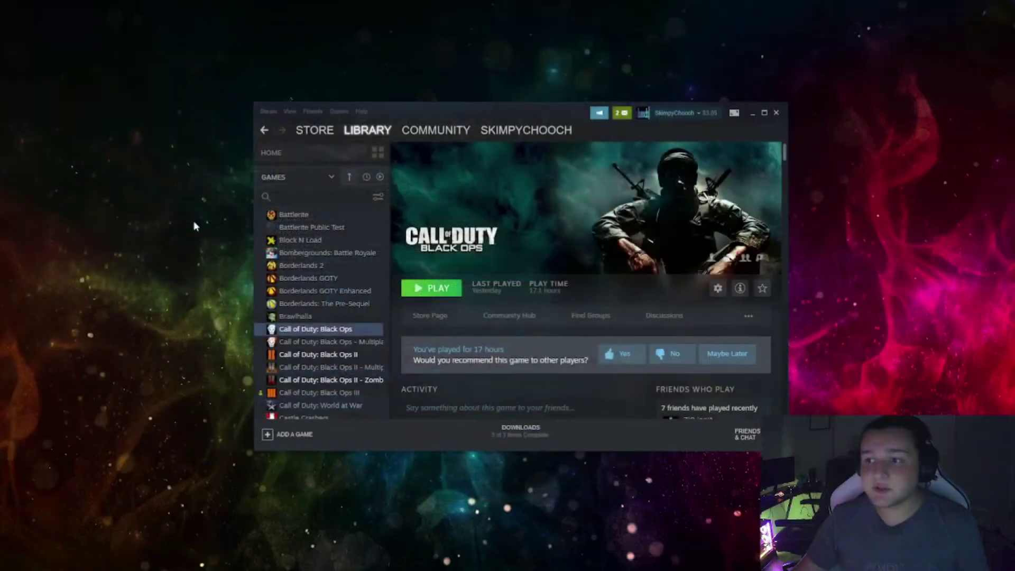
{"action": "right_click", "coordinate": [109, 200]}
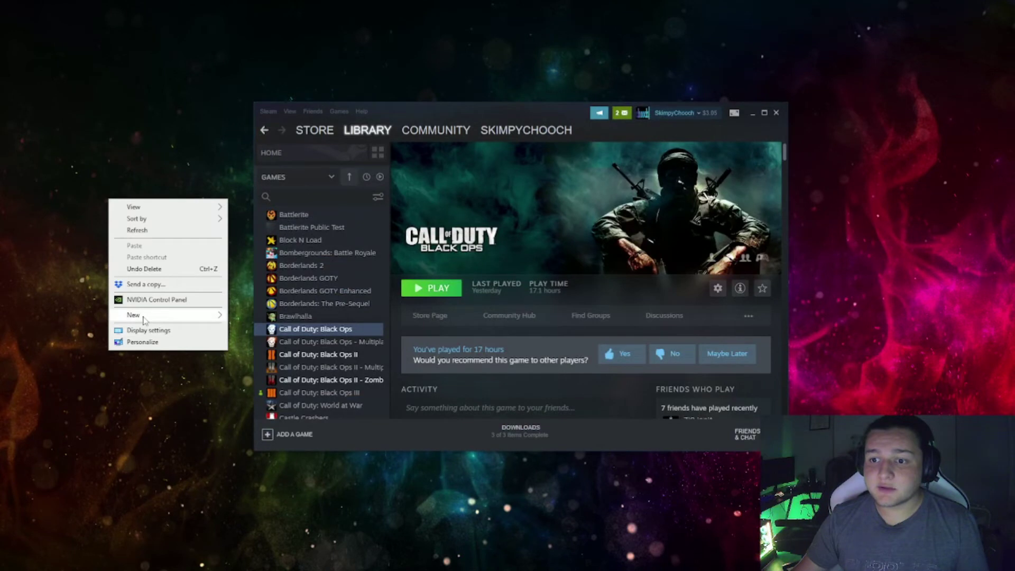
{"action": "mouse_move", "coordinate": [146, 316]}
{"action": "left_click", "coordinate": [247, 318]}
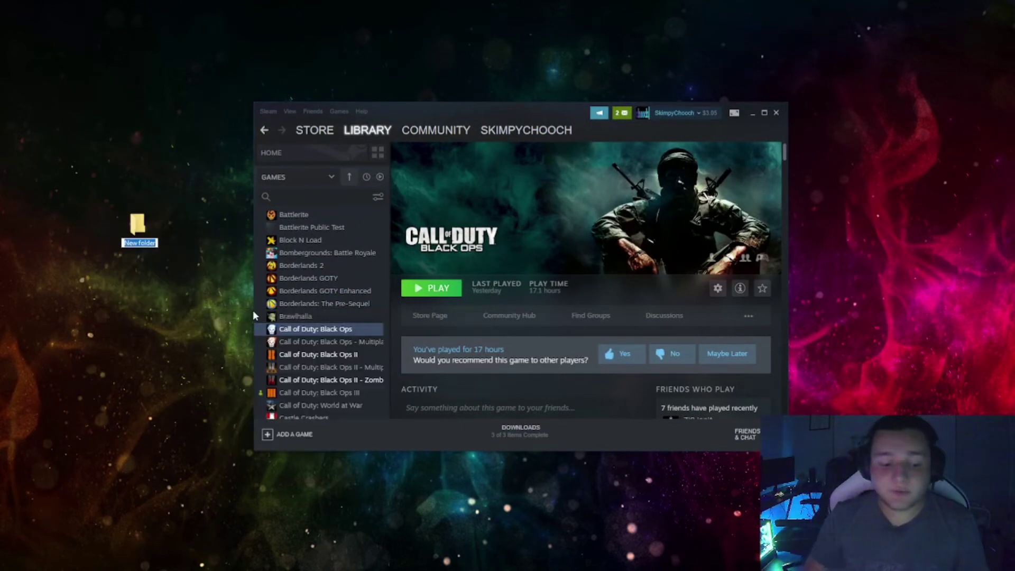
{"action": "type", "text": "Gamemod"}
{"action": "key", "text": "Return"}
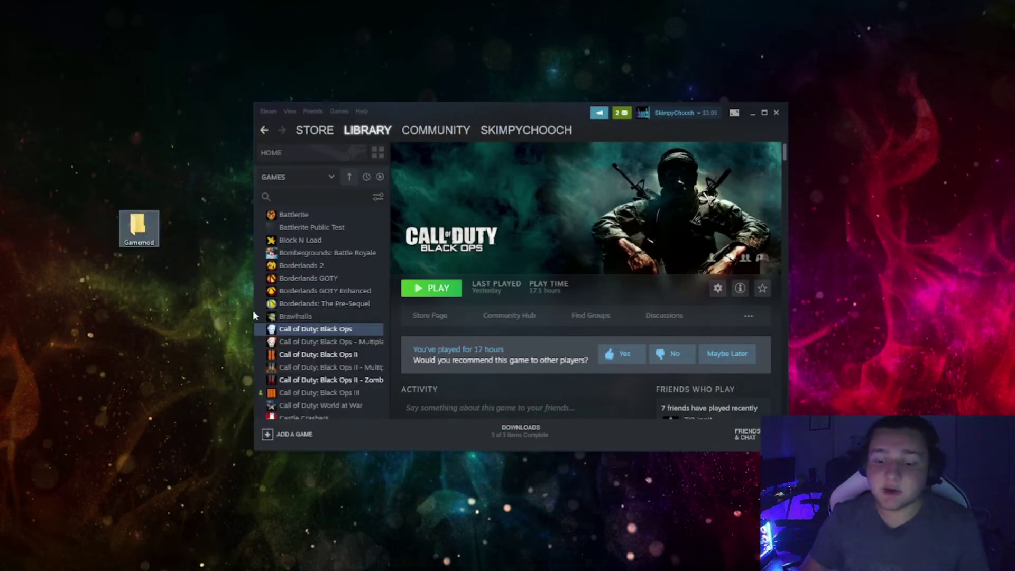
{"action": "left_click_drag", "start_coordinate": [137, 233], "coordinate": [228, 247]}
- Recheck the Game_Mod forum page, then open the empty Gamemod folder and move its window right
{"action": "left_click", "coordinate": [10, 106]}
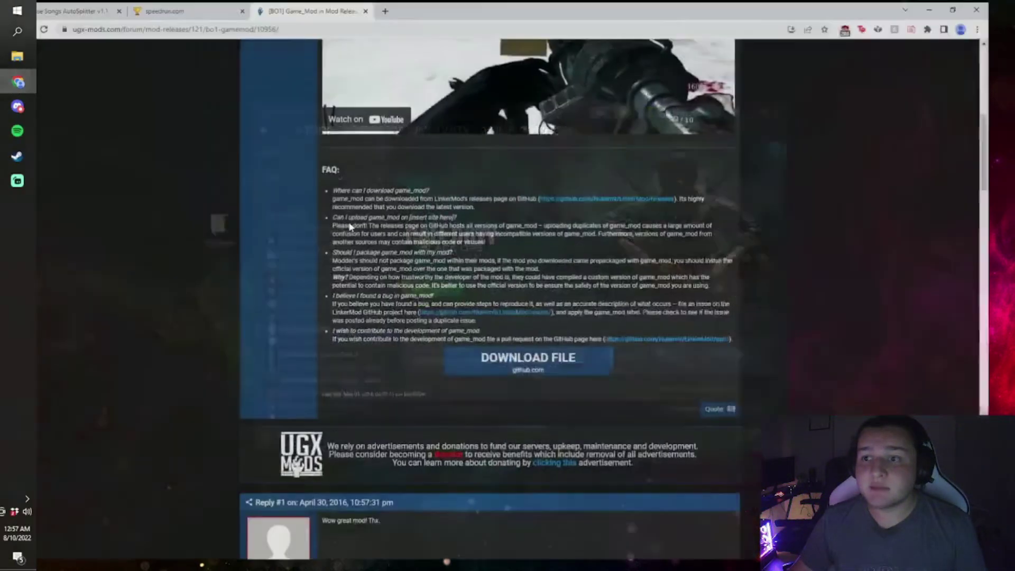
{"action": "scroll", "coordinate": [502, 296], "scroll_direction": "up", "scroll_amount": 1}
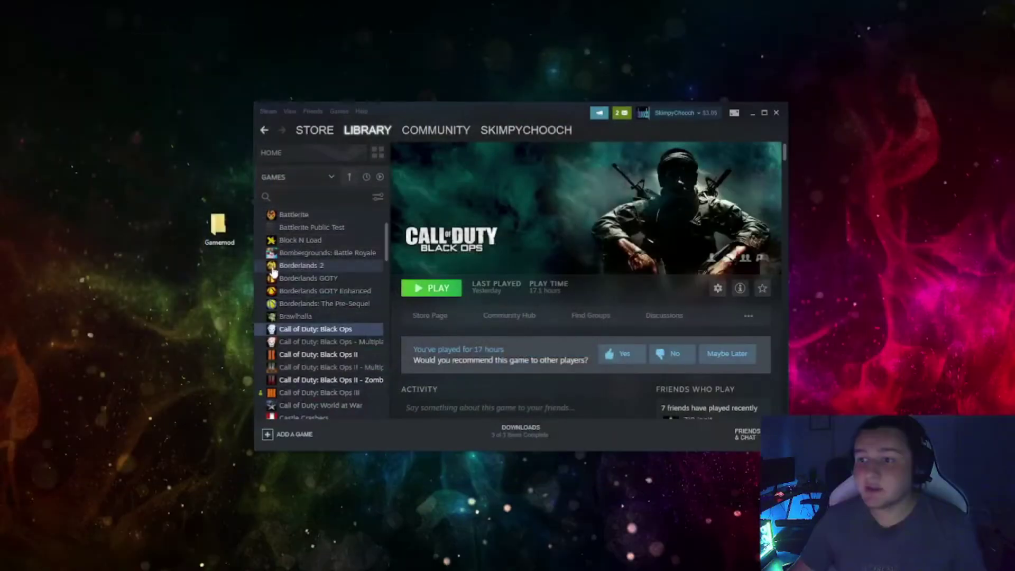
{"action": "double_click", "coordinate": [213, 228]}
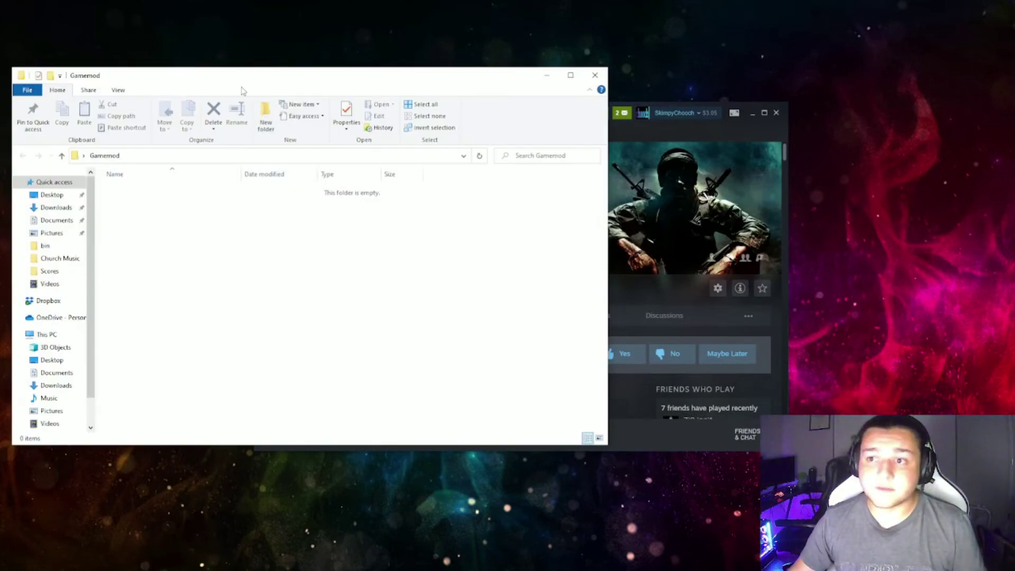
{"action": "left_click_drag", "start_coordinate": [207, 79], "coordinate": [620, 98]}
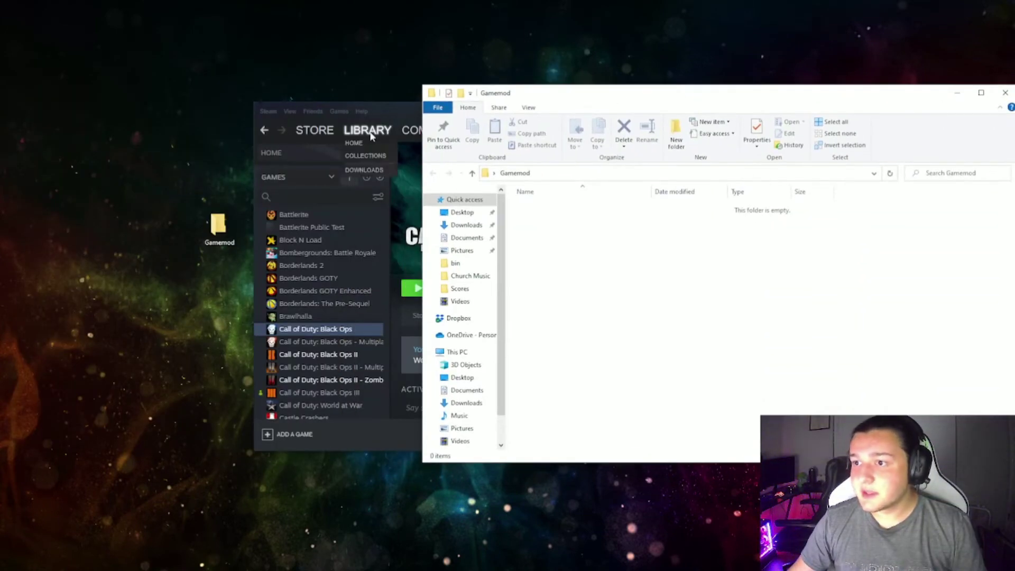
- Browse the local install files of Call of Duty: Black Ops from the Steam library
{"action": "left_click", "coordinate": [373, 106]}
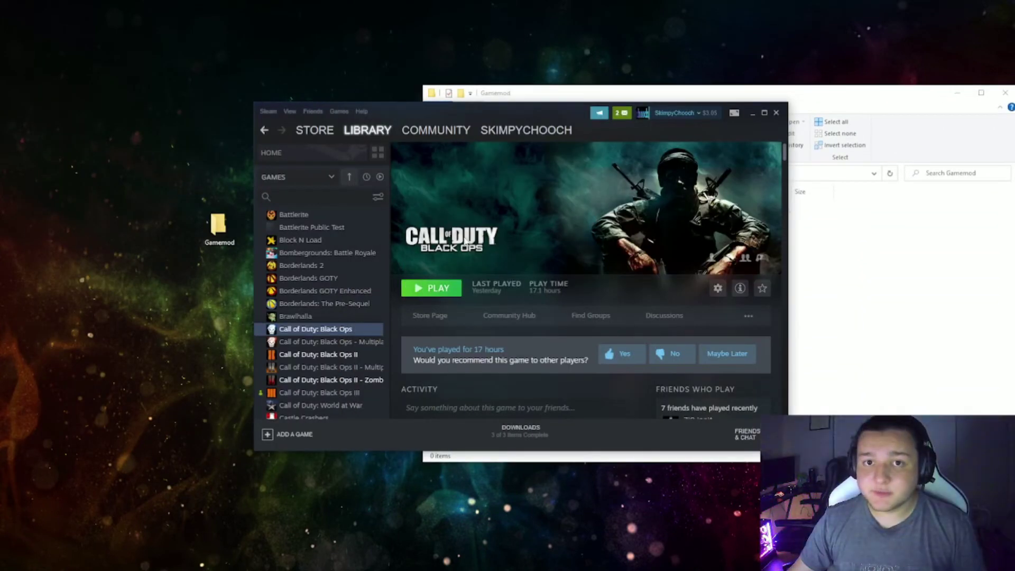
{"action": "right_click", "coordinate": [333, 330]}
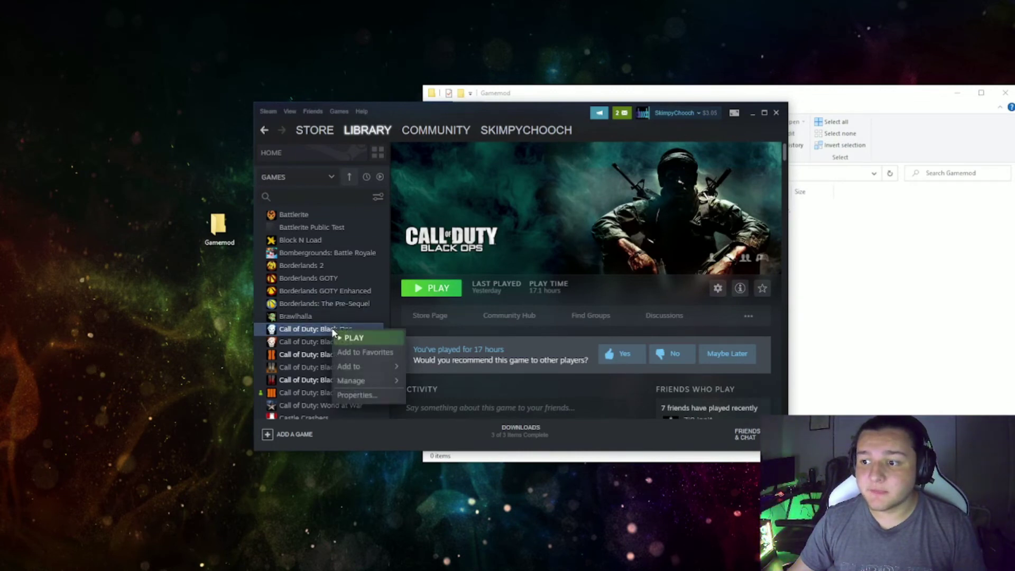
{"action": "mouse_move", "coordinate": [360, 383]}
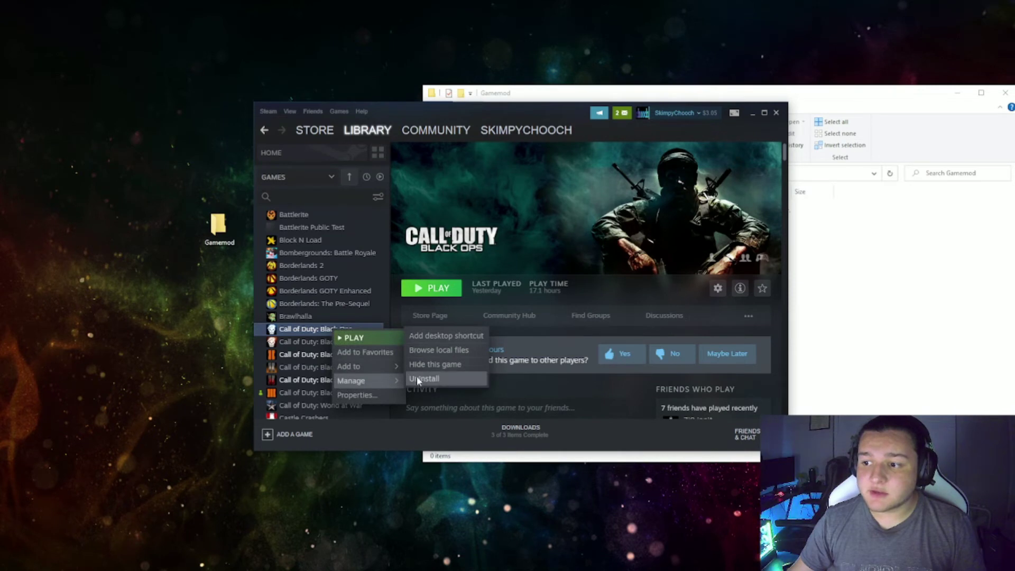
{"action": "left_click", "coordinate": [423, 351]}
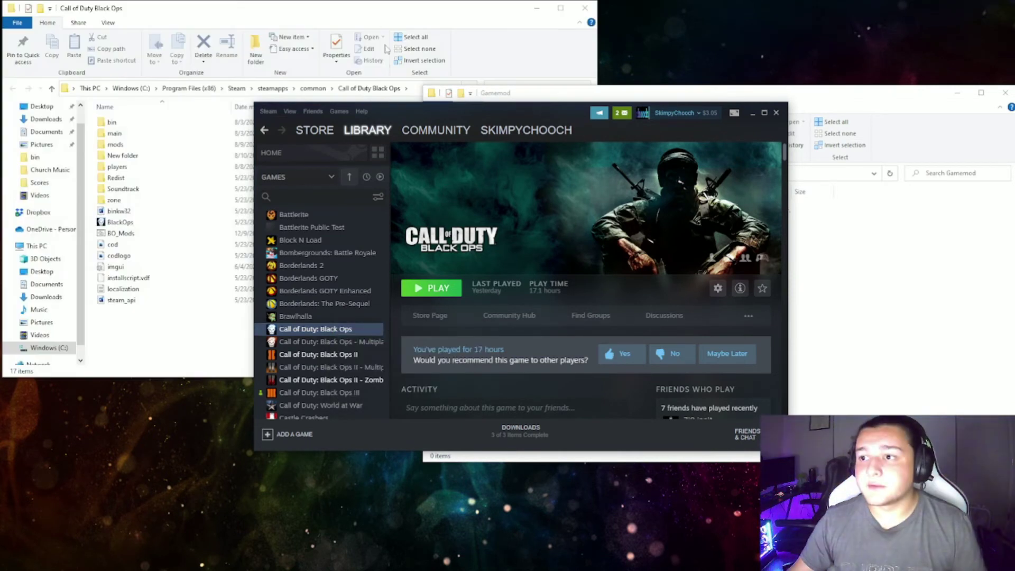
- Arrange the Black Ops install folder window beside the Gamemod folder window
{"action": "double_click", "coordinate": [351, 9]}
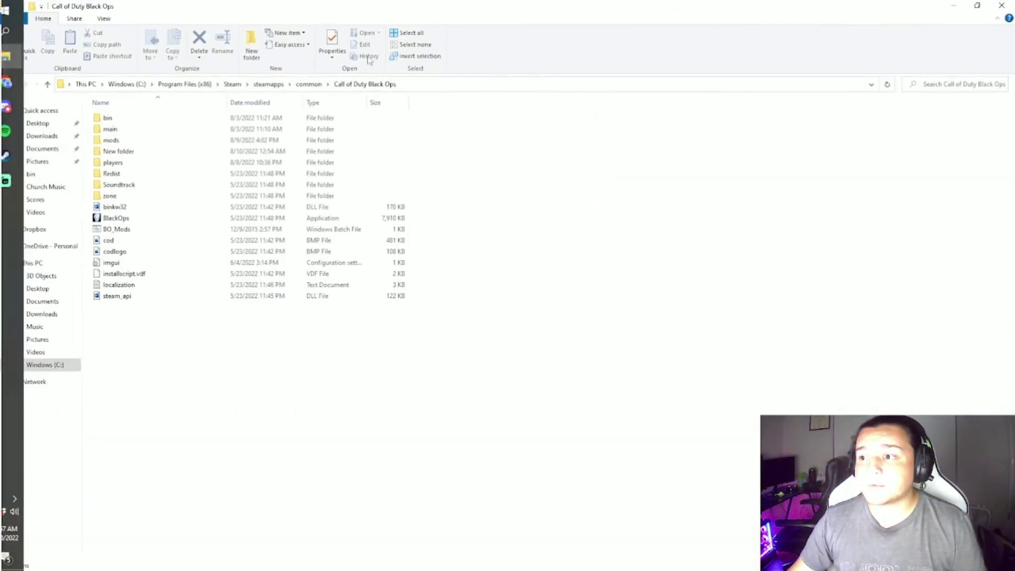
{"action": "left_click", "coordinate": [978, 6]}
{"action": "left_click_drag", "start_coordinate": [412, 14], "coordinate": [420, 97]}
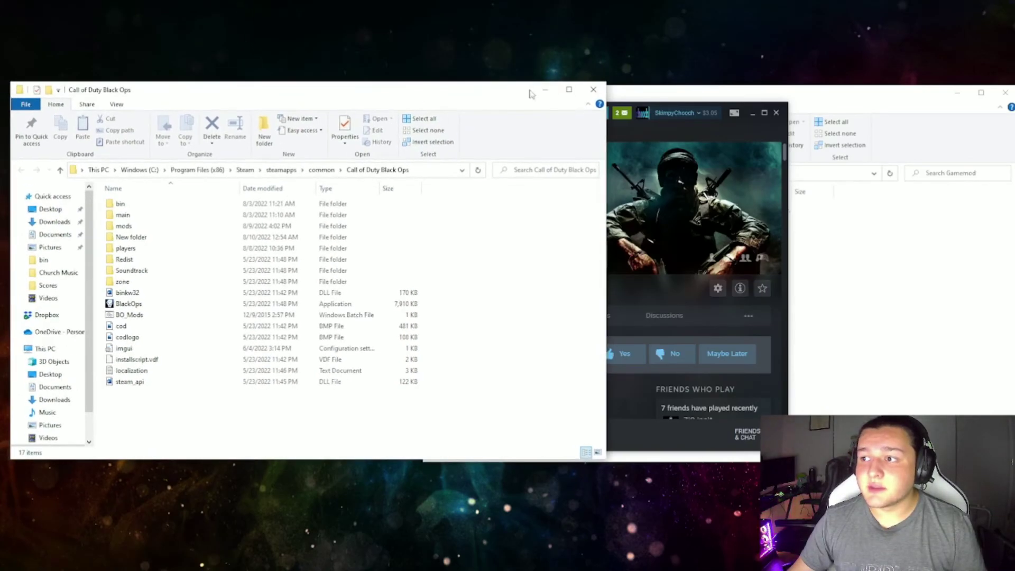
{"action": "left_click", "coordinate": [712, 93]}
{"action": "left_click", "coordinate": [364, 94]}
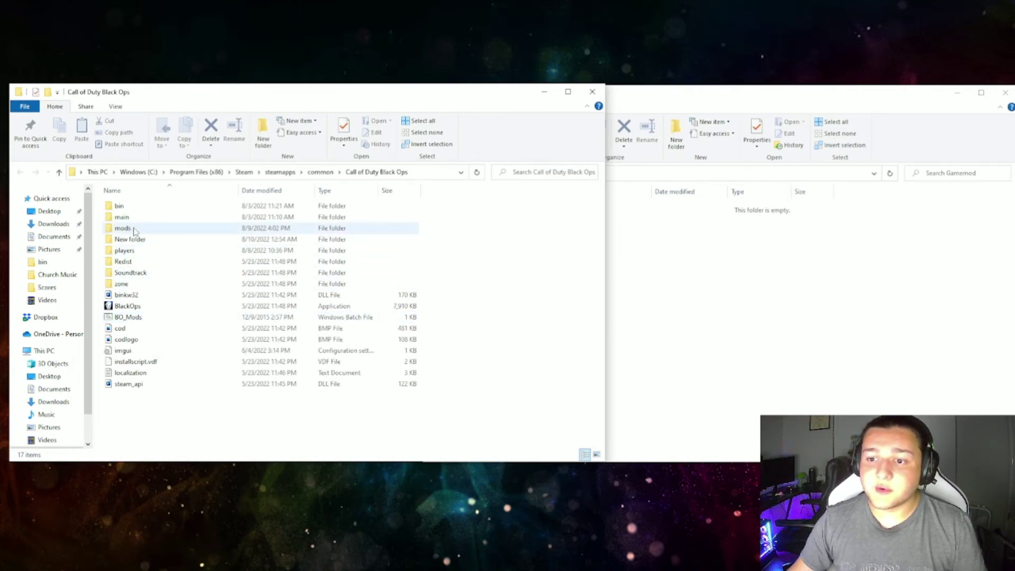
{"action": "left_click", "coordinate": [673, 100]}
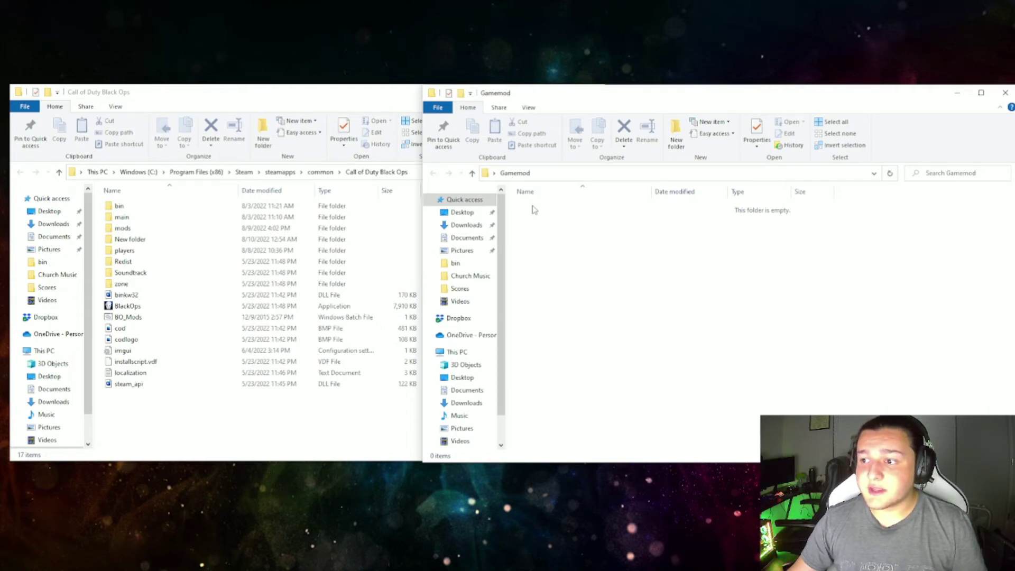
{"action": "left_click_drag", "start_coordinate": [533, 206], "coordinate": [616, 316]}
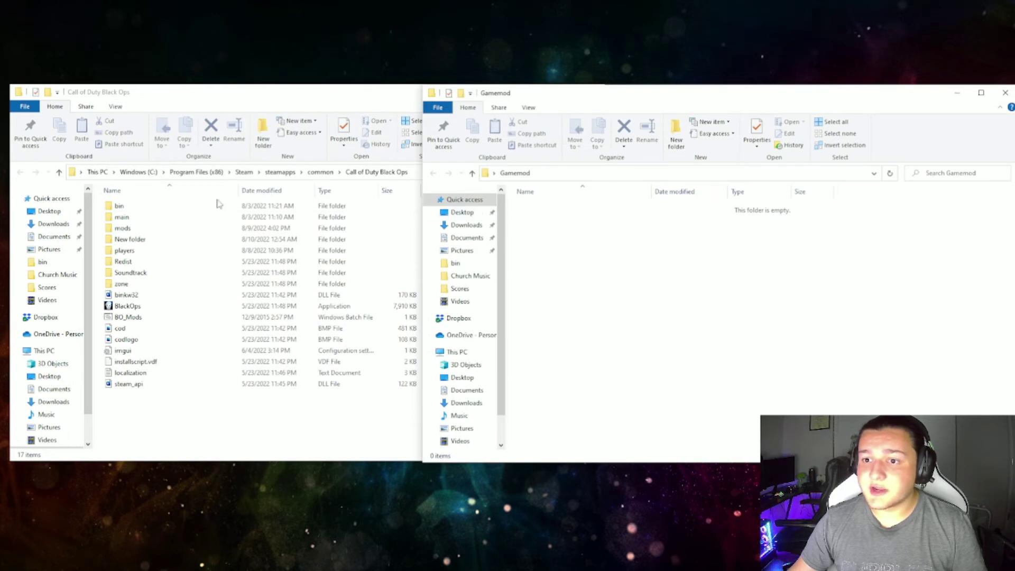
{"action": "left_click", "coordinate": [191, 96]}
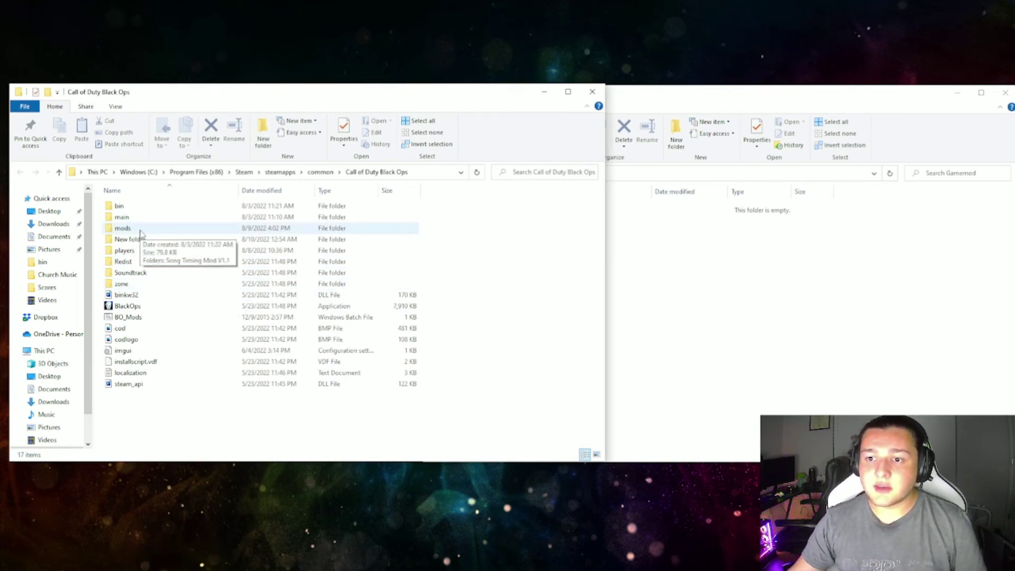
- Create a folder keeping the default name New folder (2) in the Call of Duty Black Ops folder
{"action": "right_click", "coordinate": [139, 408]}
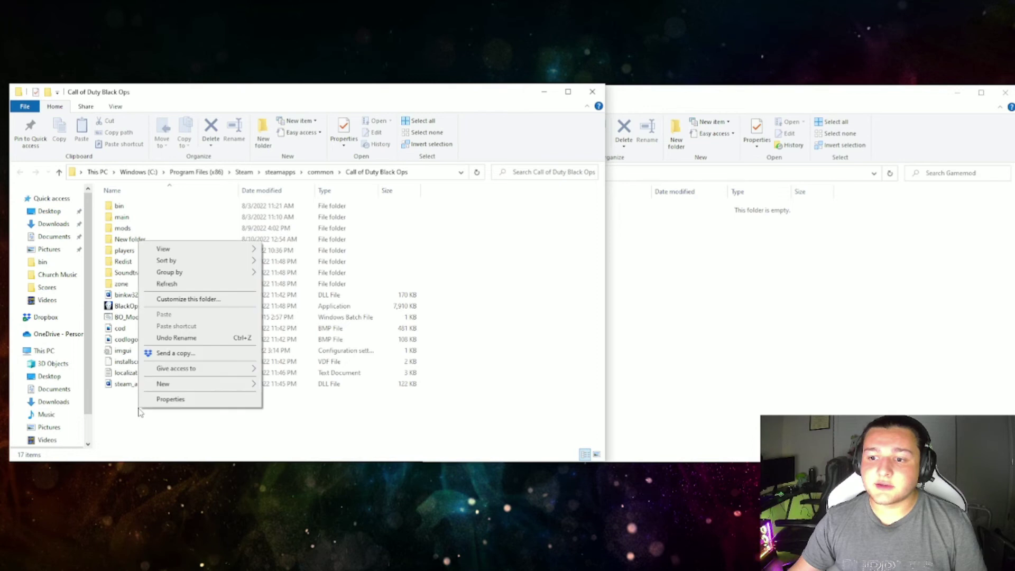
{"action": "mouse_move", "coordinate": [161, 385]}
{"action": "left_click", "coordinate": [325, 389]}
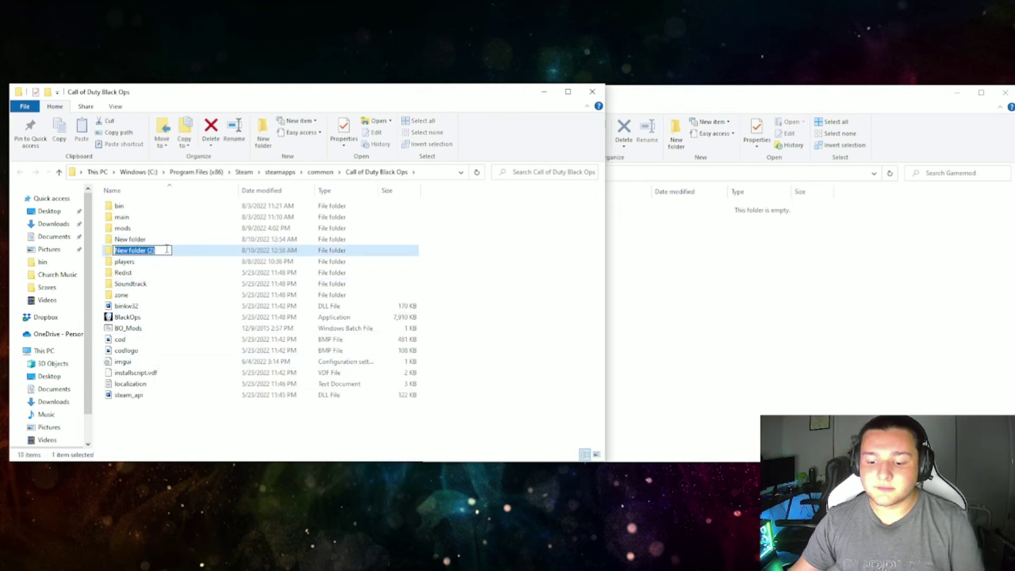
{"action": "key", "text": "Return"}
{"action": "left_click", "coordinate": [182, 409]}
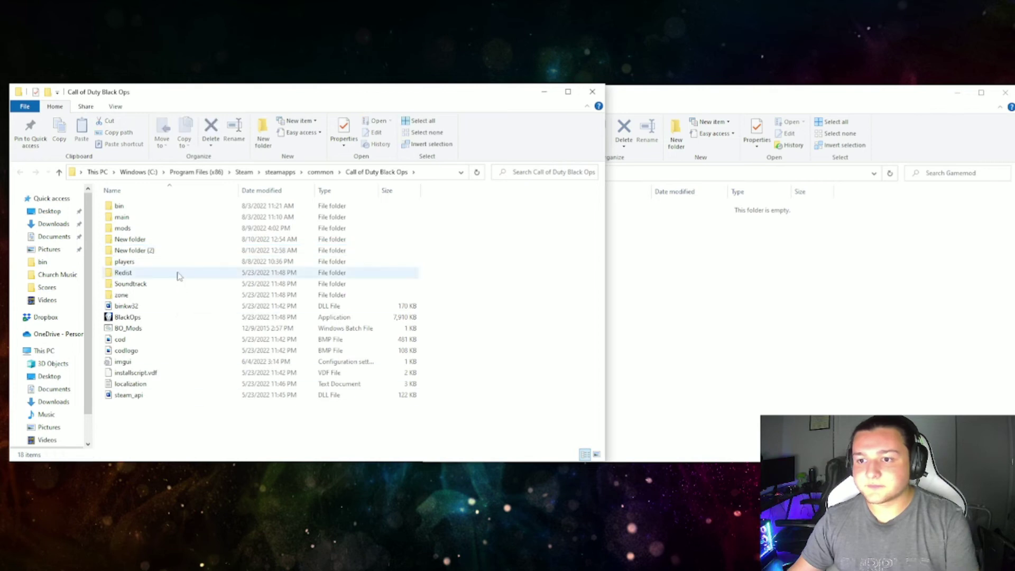
{"action": "double_click", "coordinate": [132, 230]}
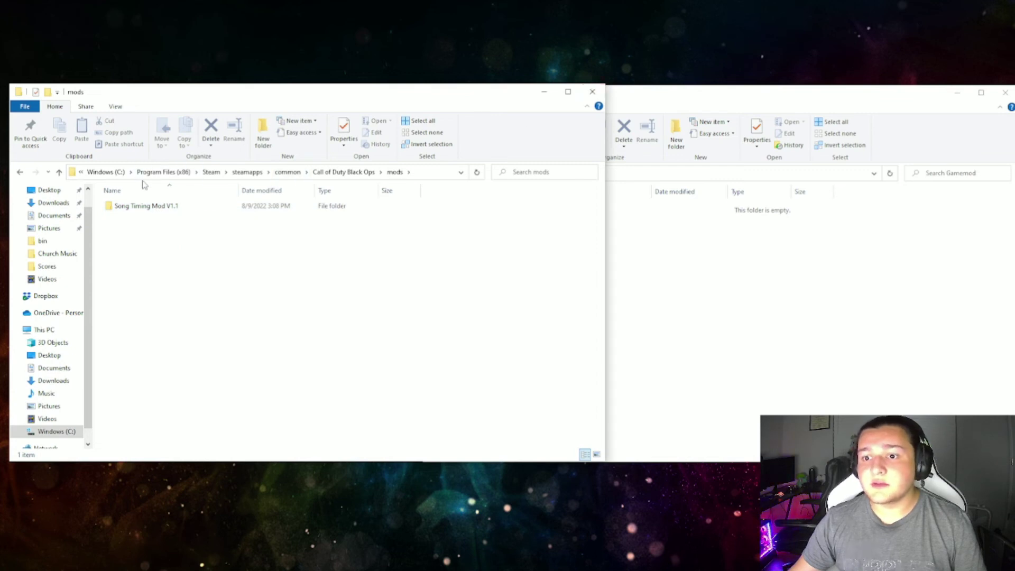
{"action": "key", "text": "alt+Left"}
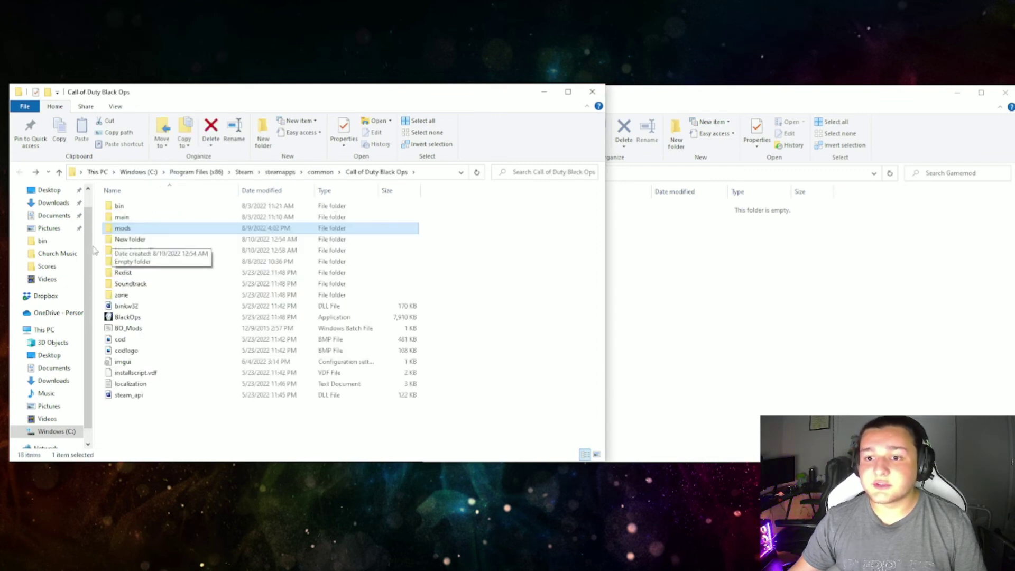